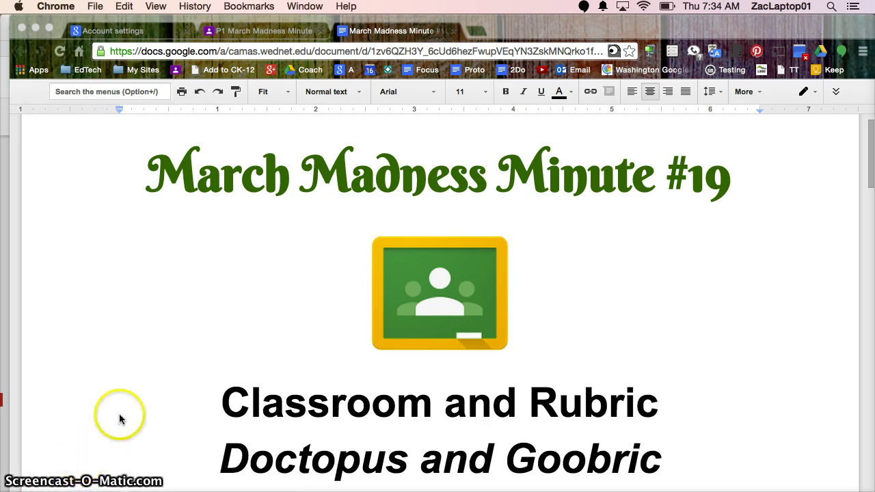
Start a new blank Google spreadsheet from the browser address bar.
{"action": "scroll", "coordinate": [130, 399], "scroll_direction": "down", "scroll_amount": 10}
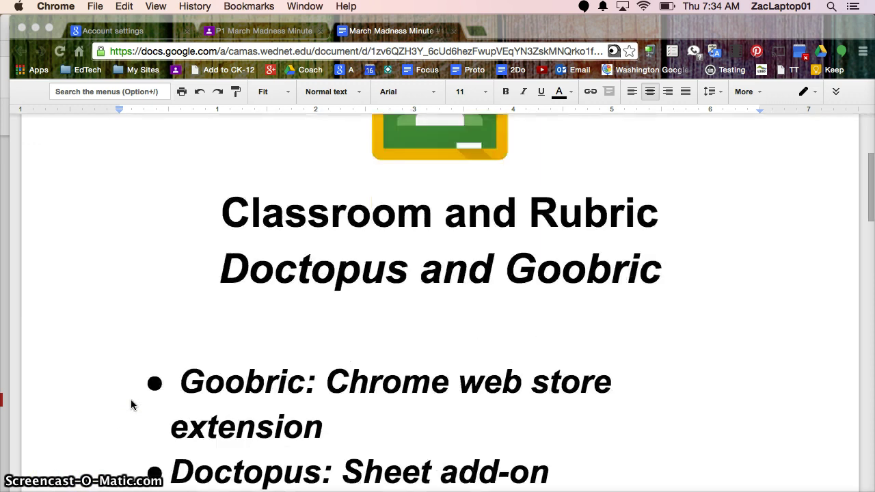
{"action": "scroll", "coordinate": [131, 401], "scroll_direction": "down", "scroll_amount": 1}
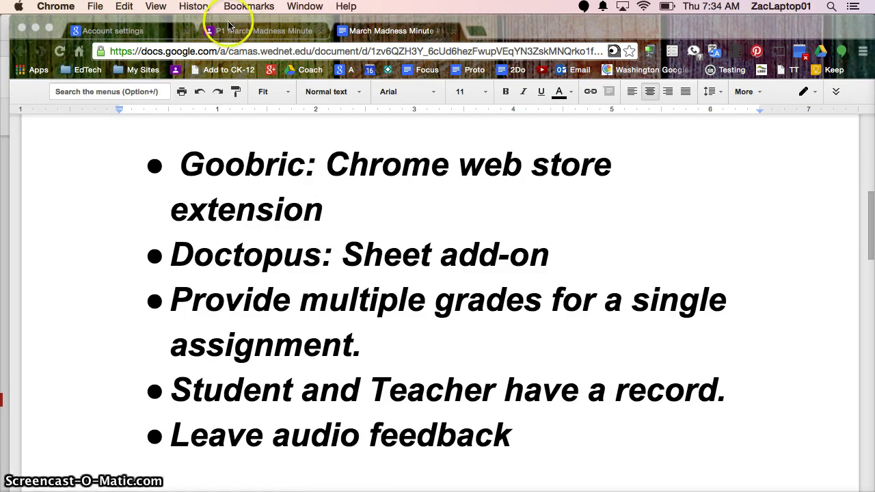
{"action": "left_click", "coordinate": [156, 31]}
{"action": "left_click", "coordinate": [188, 53]}
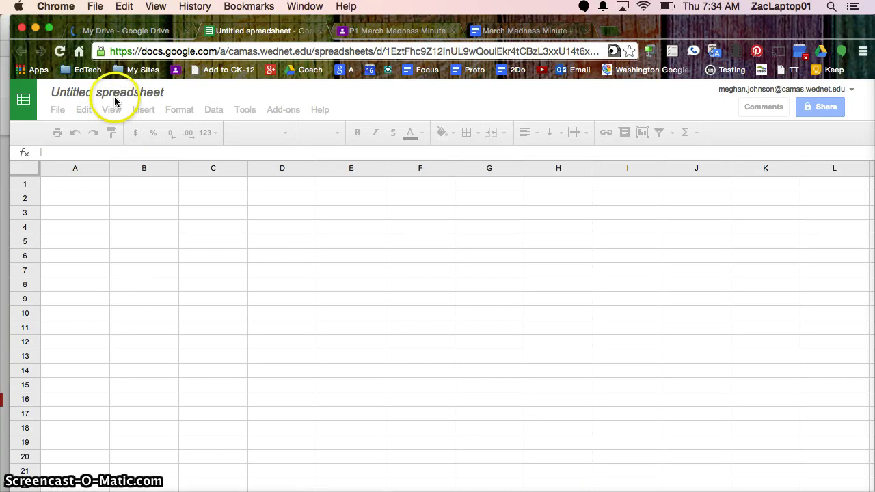
Rename the untitled spreadsheet to 'Colony Gradebook'.
{"action": "left_click", "coordinate": [114, 92]}
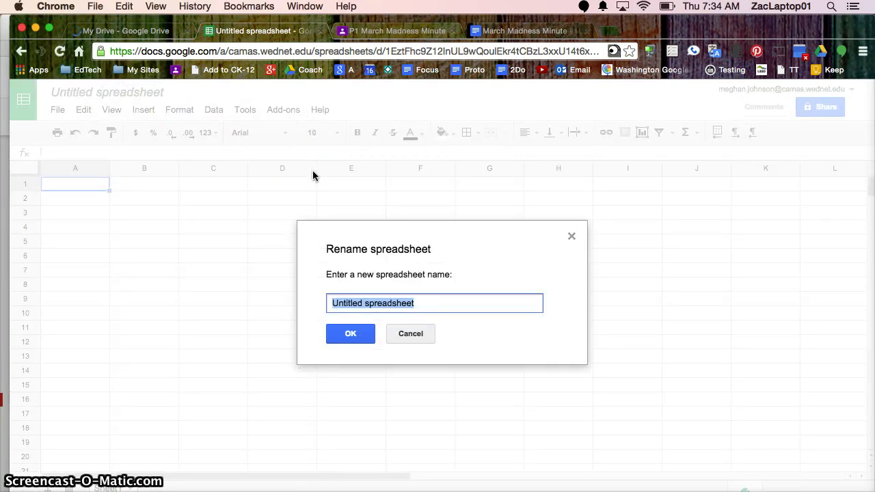
{"action": "type", "text": "Col"}
{"action": "left_click", "coordinate": [558, 336]}
{"action": "type", "text": "ony Gradebook"}
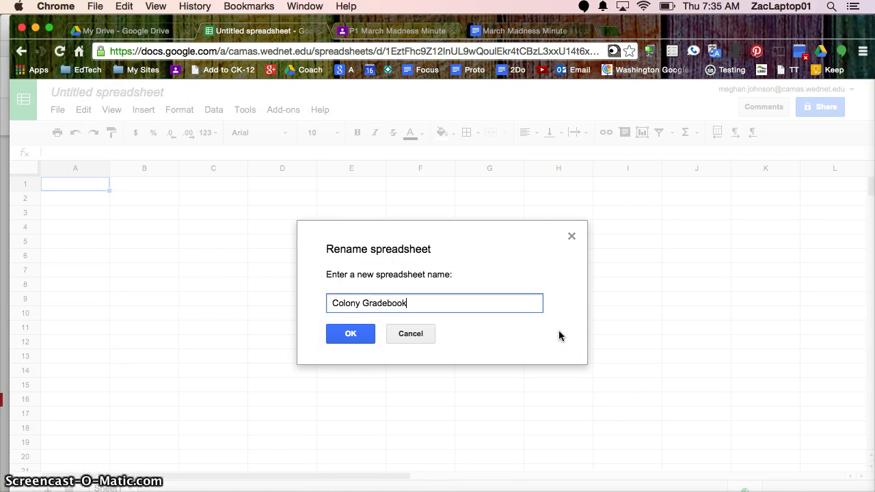
{"action": "key", "text": "Return"}
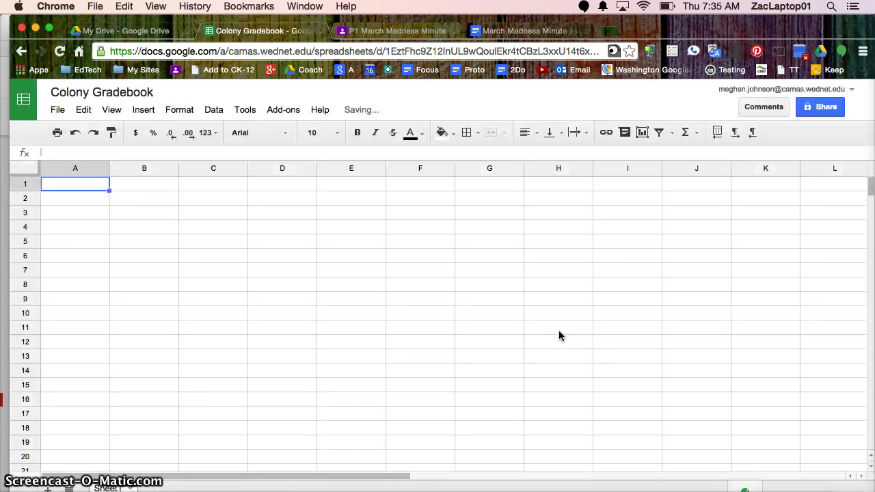
Launch the Doctopus add-on and expand its Select roster dropdown list.
{"action": "left_click", "coordinate": [286, 116]}
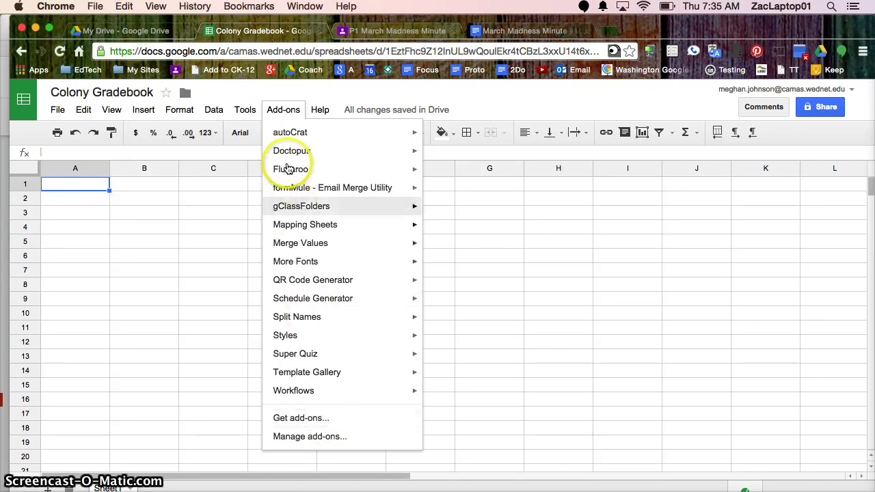
{"action": "mouse_move", "coordinate": [290, 151]}
{"action": "left_click", "coordinate": [459, 156]}
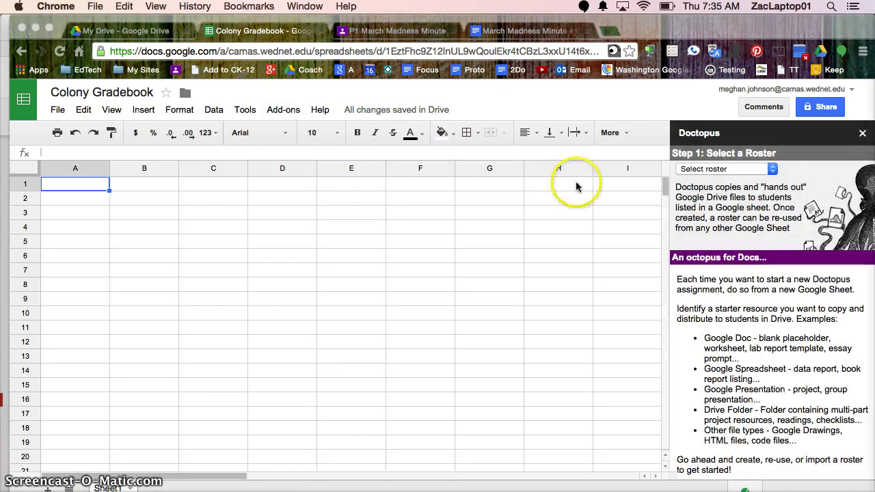
{"action": "left_click", "coordinate": [709, 173]}
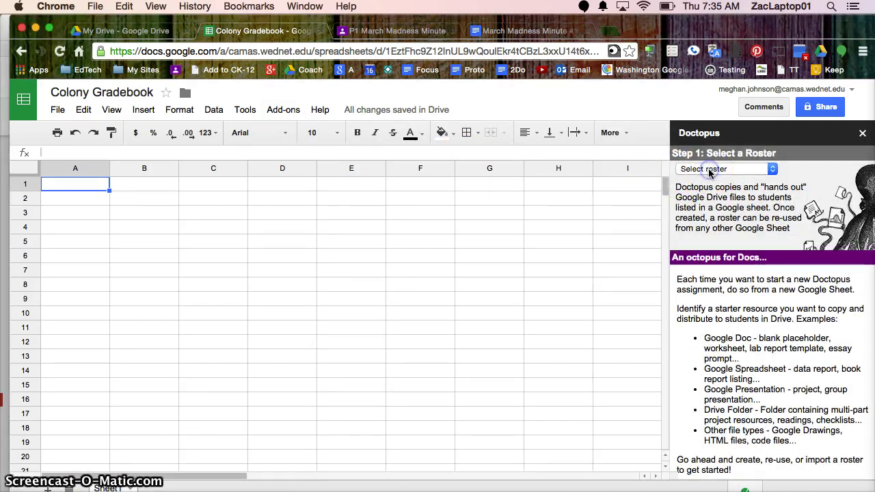
{"action": "left_click", "coordinate": [711, 171]}
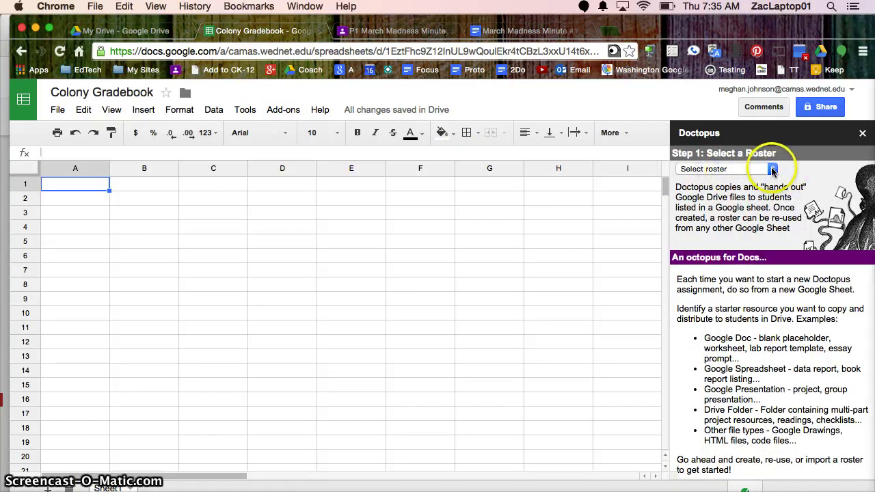
{"action": "left_click", "coordinate": [771, 170]}
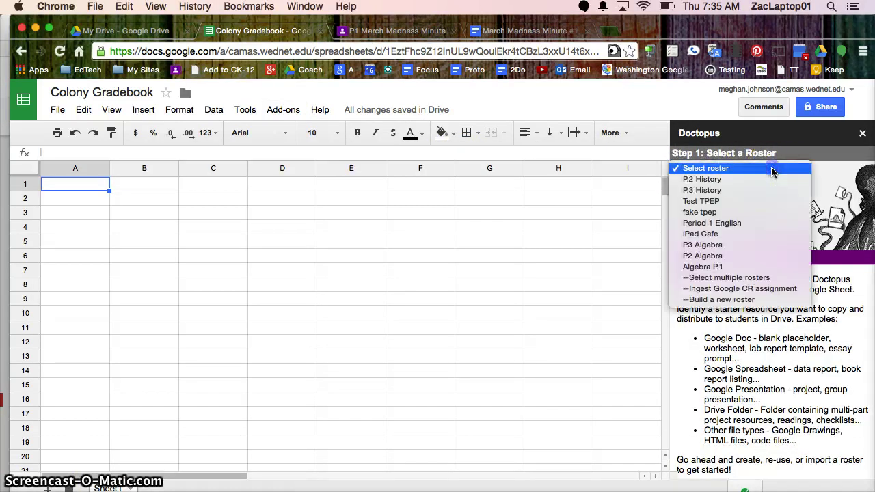
Choose '--Ingest Google CR assignment', class P1 March Madness Minute, assignment Pick your colony.
{"action": "left_click", "coordinate": [755, 292]}
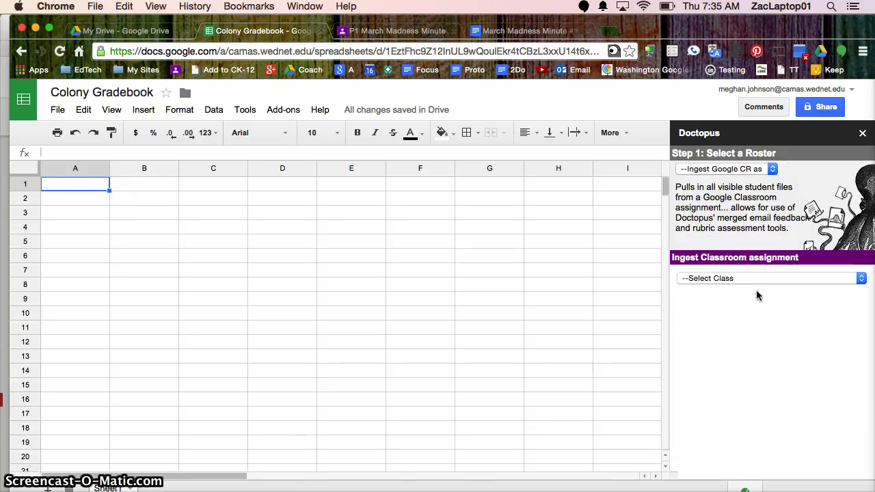
{"action": "left_click", "coordinate": [733, 277]}
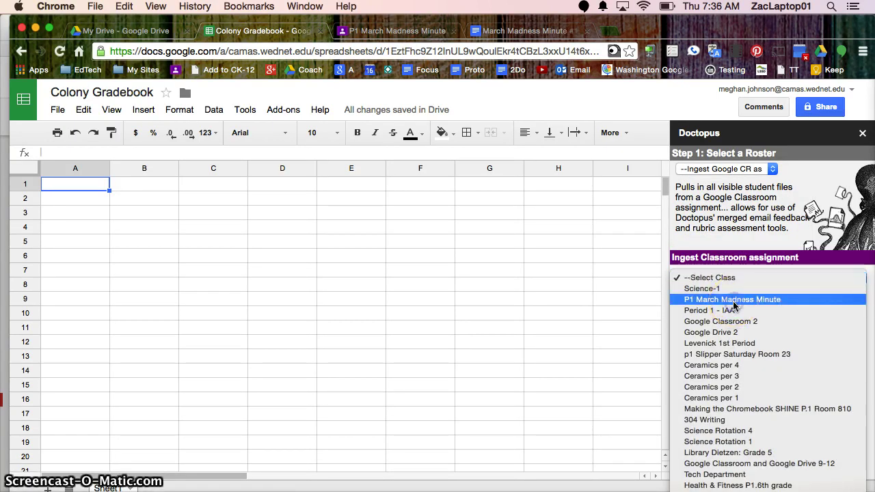
{"action": "left_click", "coordinate": [733, 304]}
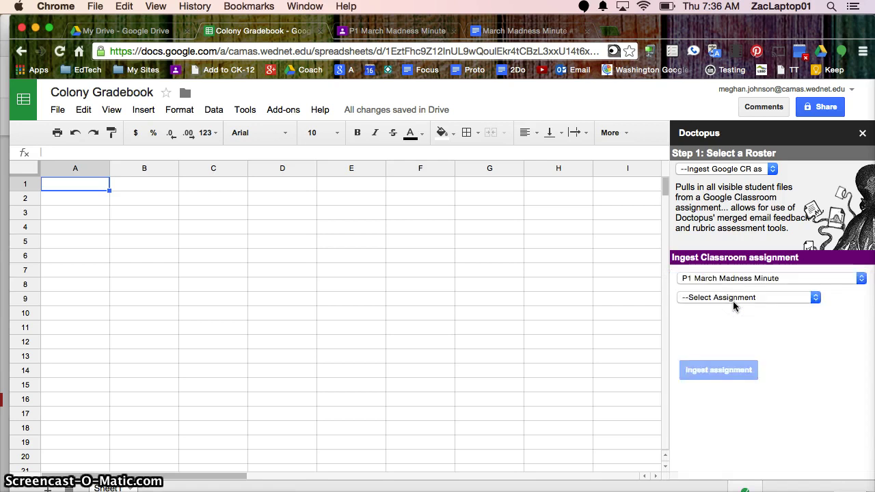
{"action": "left_click", "coordinate": [731, 298]}
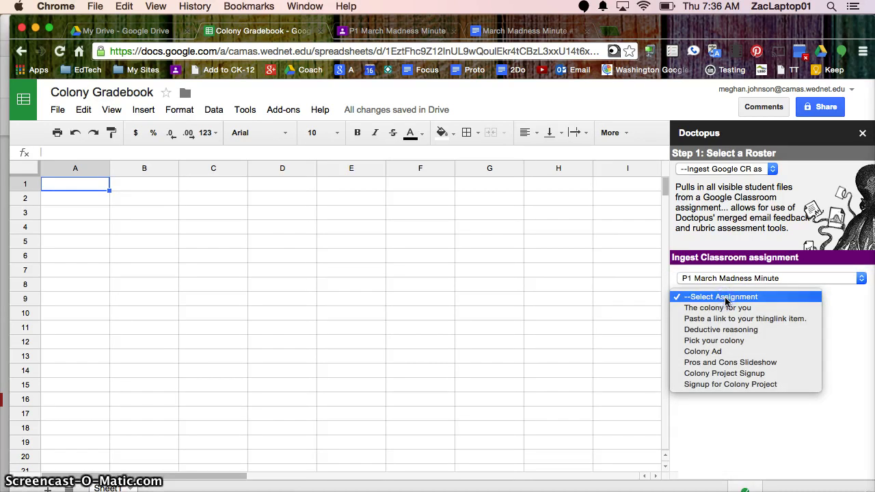
{"action": "left_click", "coordinate": [729, 340]}
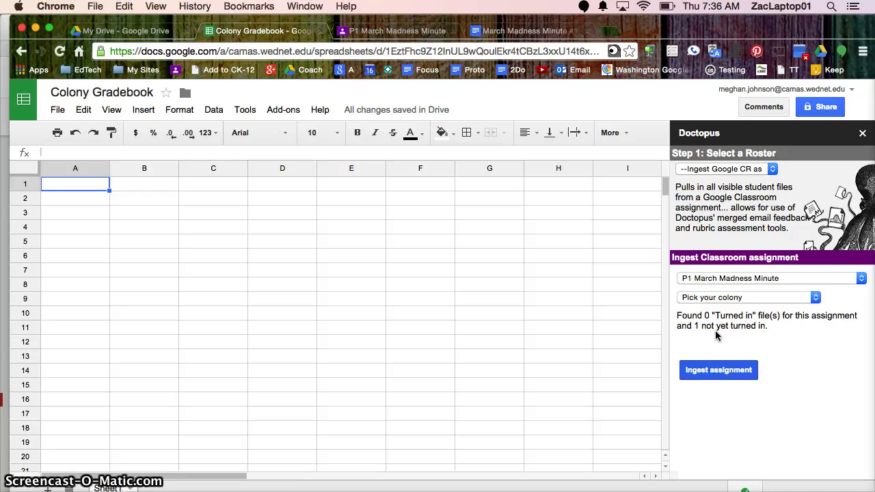
Ingest the Pick your colony assignment into a roster sheet and choose Attach Goobric.
{"action": "left_click", "coordinate": [714, 371]}
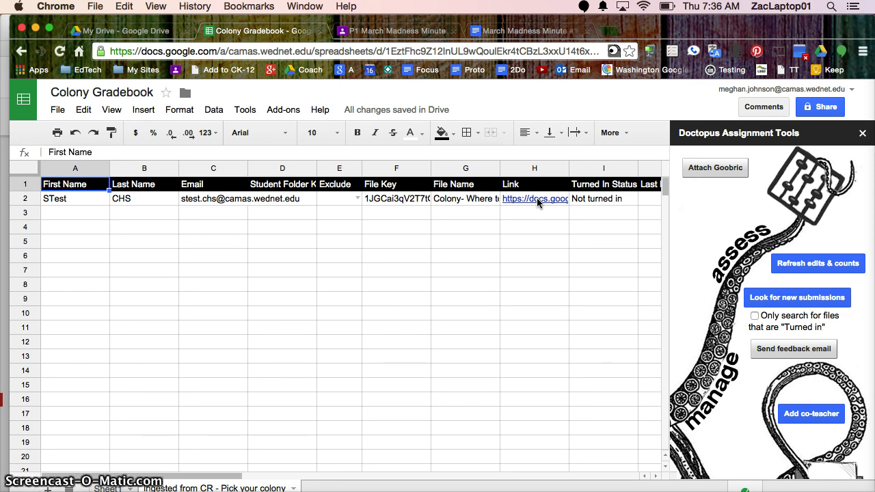
{"action": "left_click", "coordinate": [721, 171]}
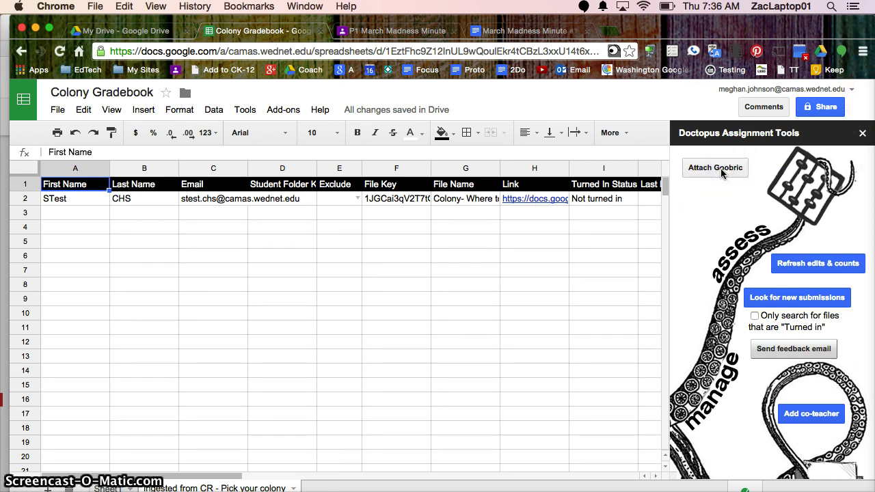
Search My Drive for 'writ' and open the Writing Rubric spreadsheet.
{"action": "left_click", "coordinate": [185, 31]}
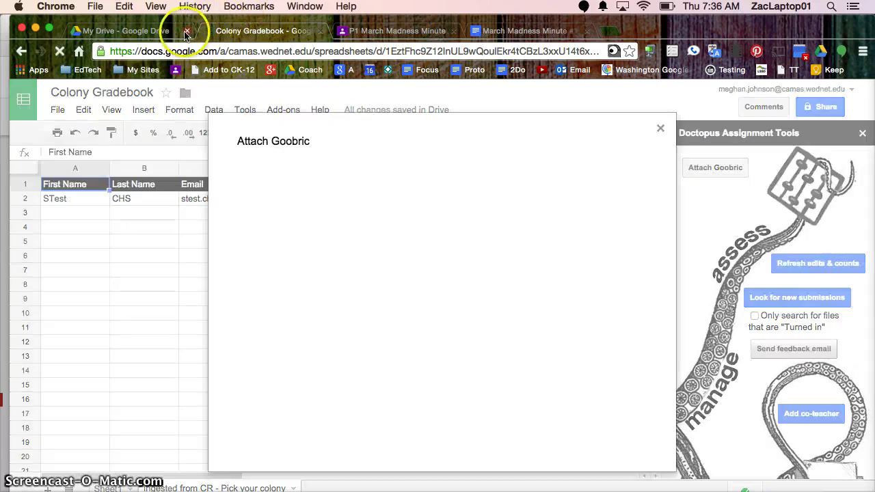
{"action": "left_click", "coordinate": [147, 32]}
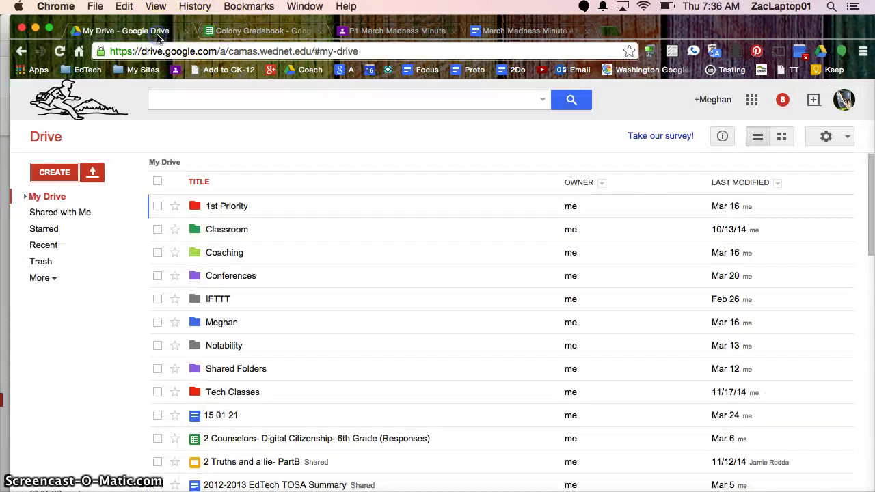
{"action": "left_click", "coordinate": [221, 100]}
{"action": "type", "text": "writ"}
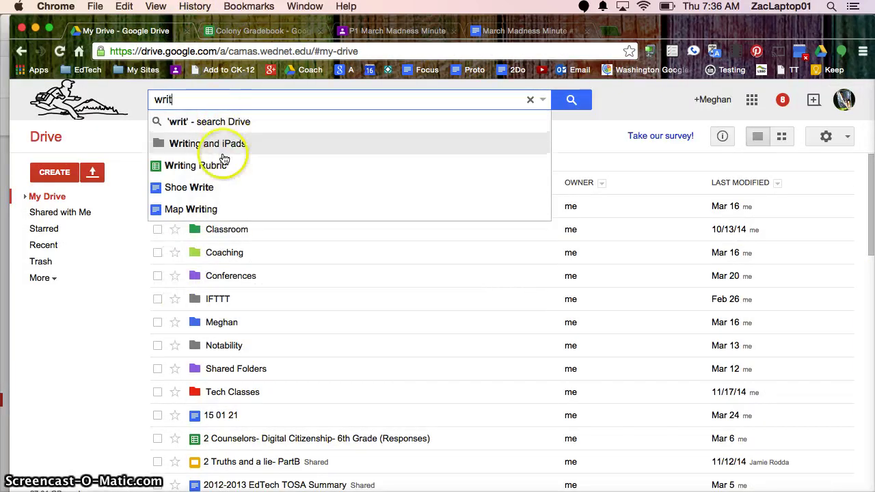
{"action": "left_click", "coordinate": [220, 164]}
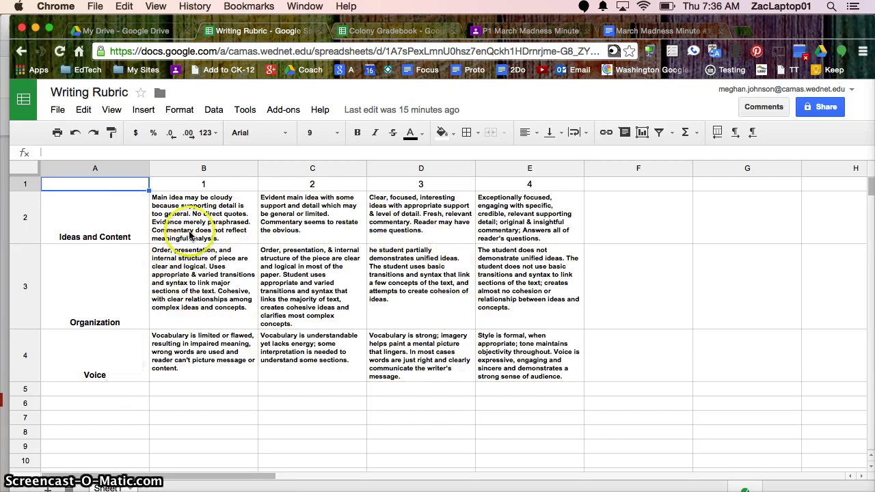
Attach the Writing Rubric to the assignment and open the student doc linked in H2.
{"action": "left_click", "coordinate": [374, 33]}
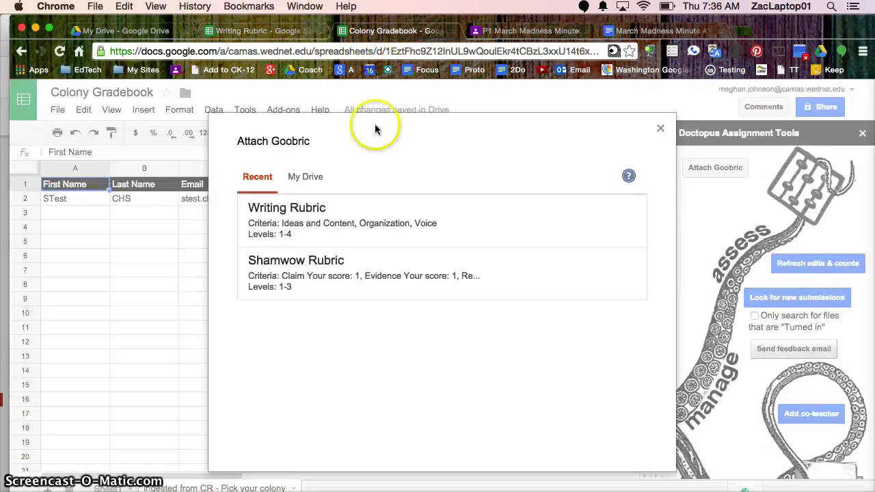
{"action": "left_click", "coordinate": [297, 220]}
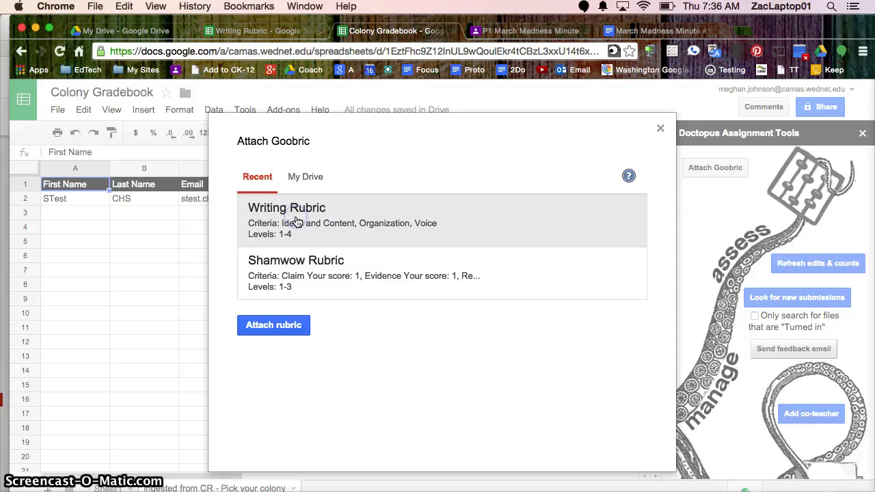
{"action": "left_click", "coordinate": [290, 326]}
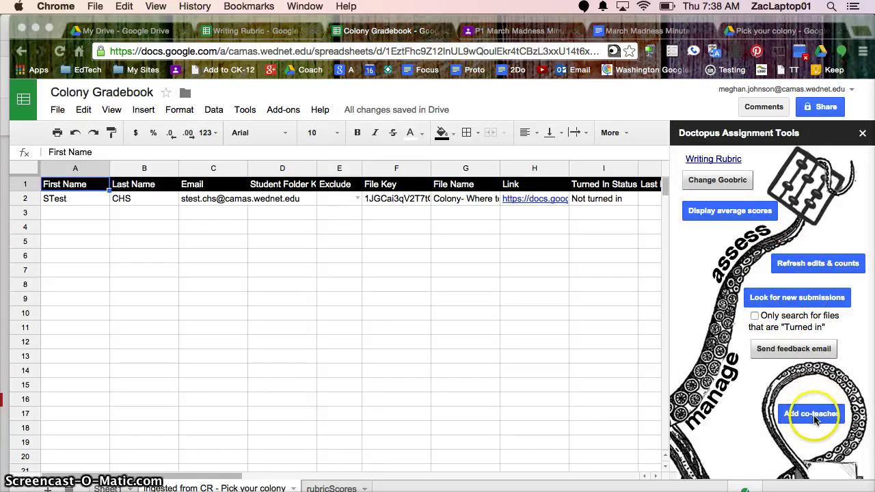
{"action": "left_click", "coordinate": [537, 202]}
{"action": "left_click", "coordinate": [537, 202]}
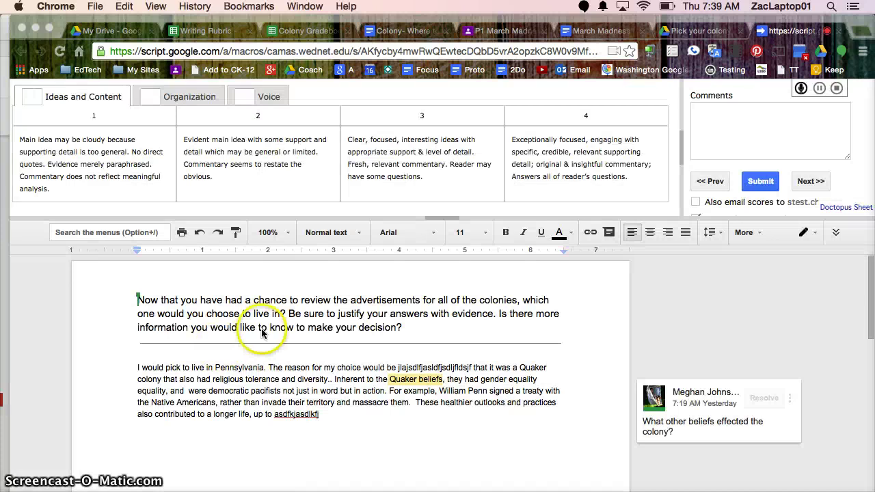
Score Ideas and Content 2, Organization 3, Voice 4, and add the comment 'Leave comments here.'.
{"action": "scroll", "coordinate": [258, 326], "scroll_direction": "down", "scroll_amount": 3}
{"action": "scroll", "coordinate": [260, 327], "scroll_direction": "up", "scroll_amount": 3}
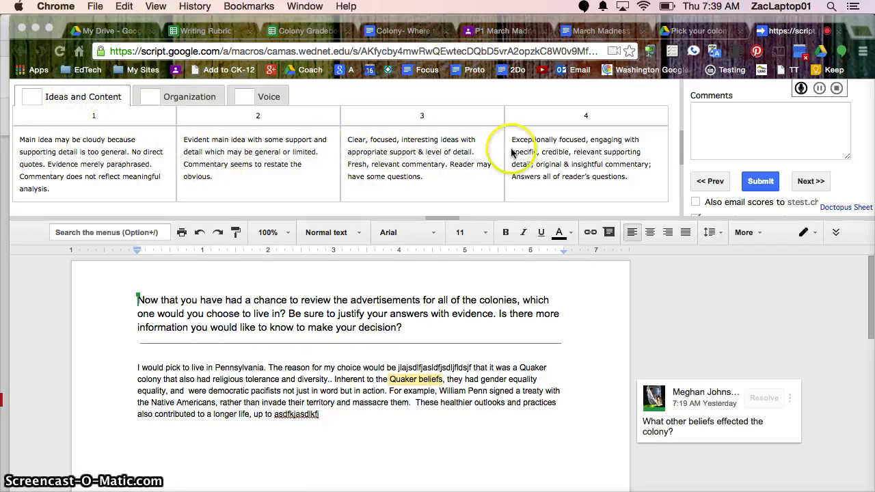
{"action": "left_click", "coordinate": [272, 171]}
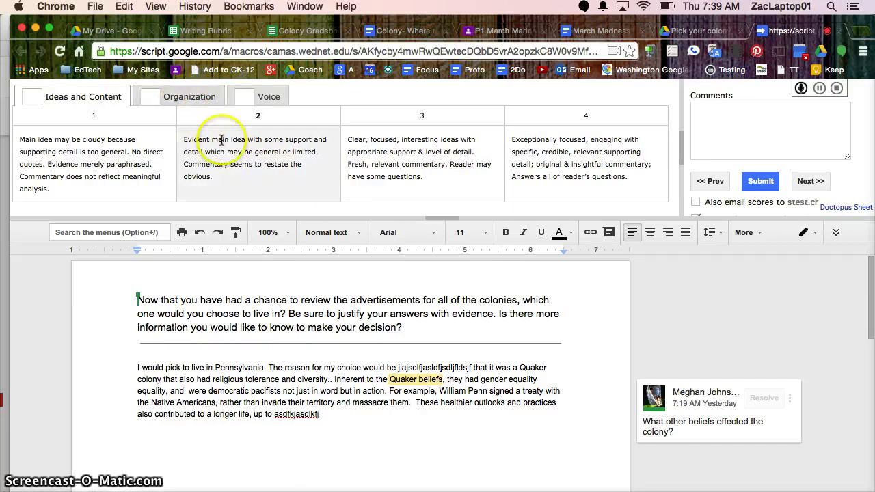
{"action": "left_click", "coordinate": [221, 143]}
{"action": "left_click", "coordinate": [147, 100]}
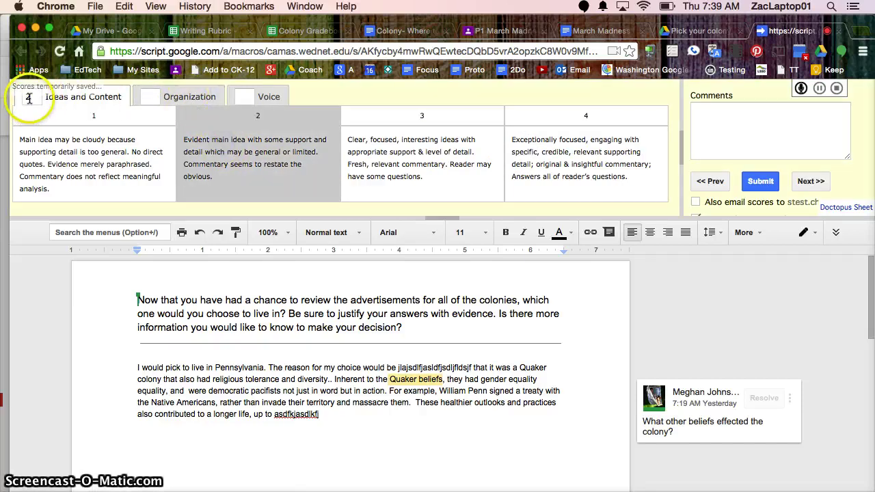
{"action": "left_click", "coordinate": [181, 99]}
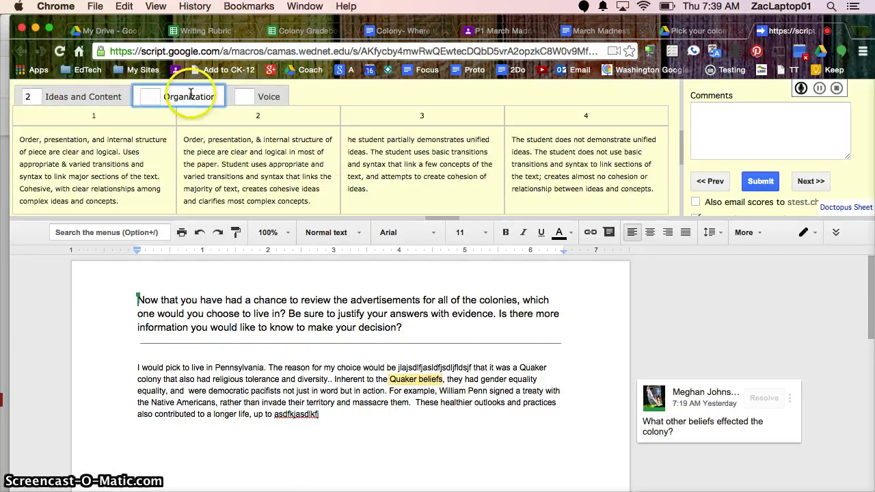
{"action": "left_click", "coordinate": [411, 152]}
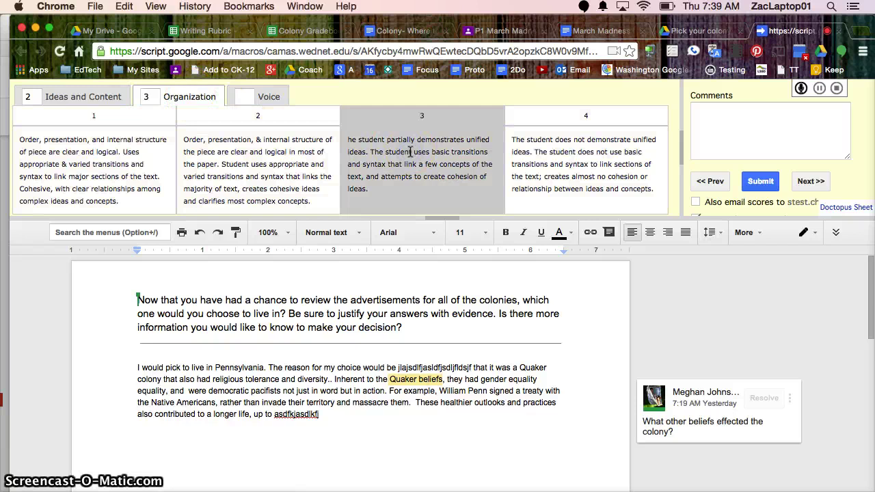
{"action": "left_click", "coordinate": [275, 99]}
{"action": "left_click", "coordinate": [531, 146]}
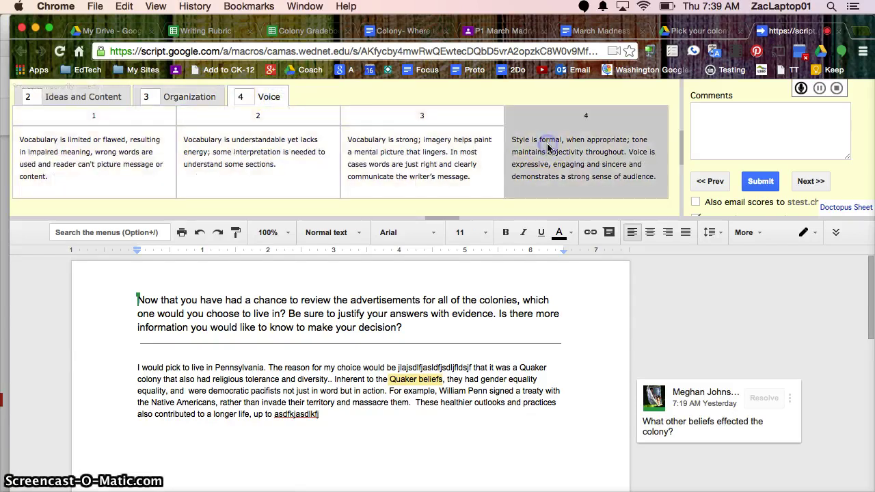
{"action": "left_click", "coordinate": [709, 123]}
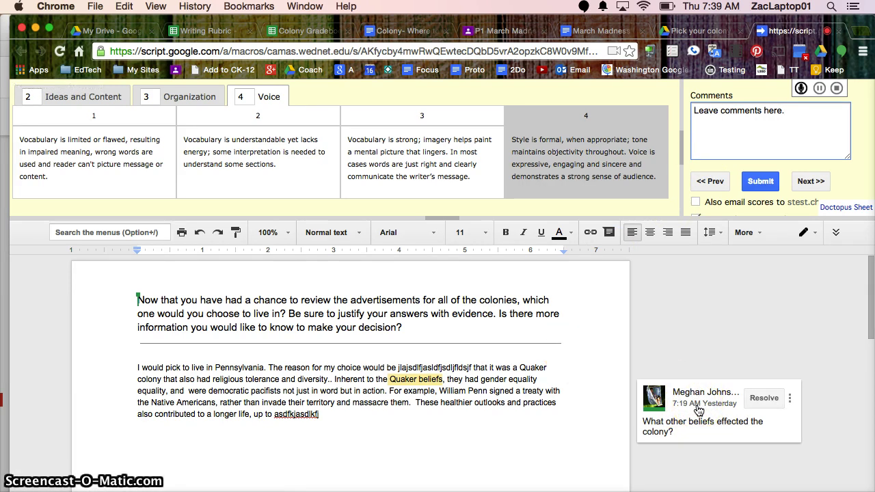
Record a 5-second audio comment and upload it to Drive.
{"action": "left_click", "coordinate": [812, 234]}
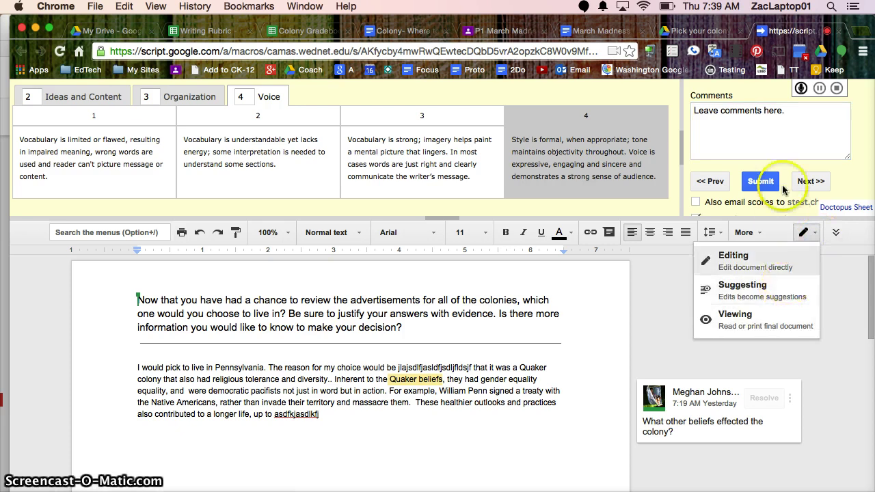
{"action": "left_click", "coordinate": [810, 141]}
{"action": "left_click", "coordinate": [800, 89]}
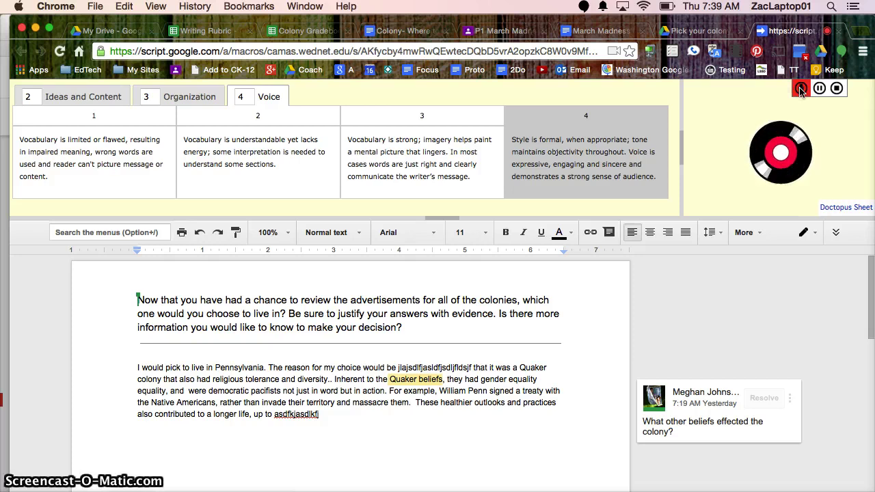
{"action": "left_click", "coordinate": [836, 89]}
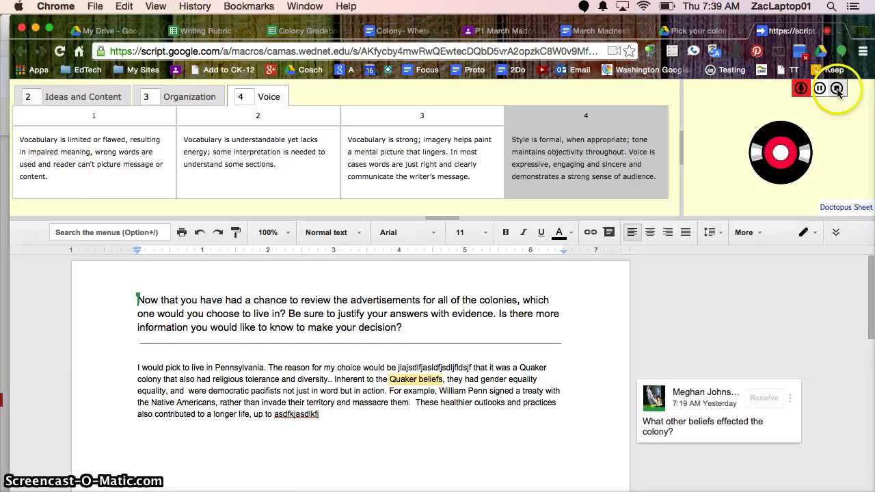
{"action": "left_click", "coordinate": [730, 156]}
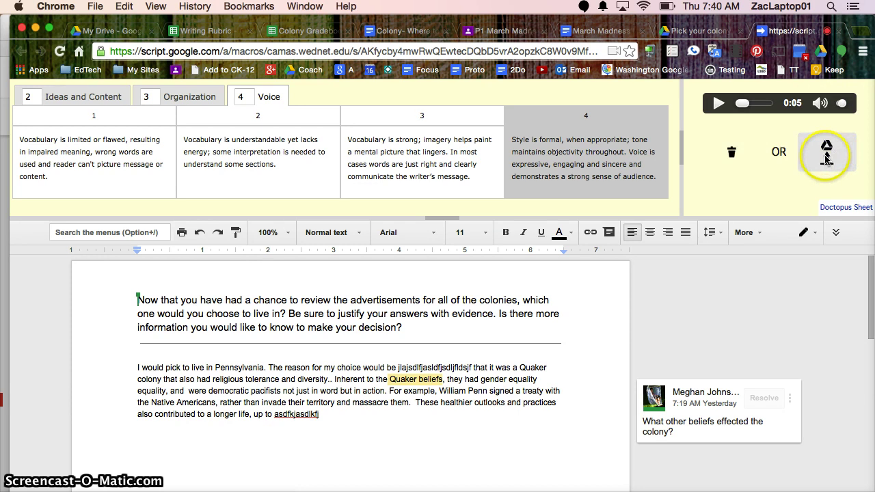
{"action": "left_click", "coordinate": [825, 156]}
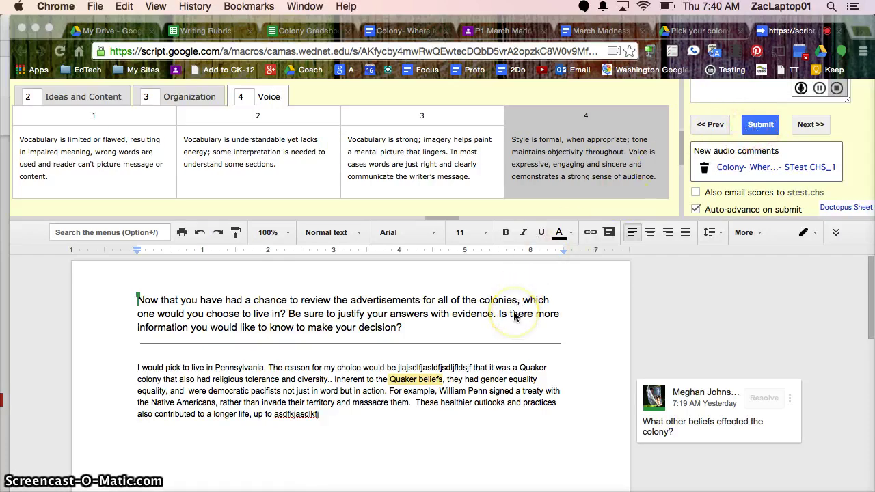
Submit the 2/3/4 rubric scores and comments with 'Also email scores' left unchecked.
{"action": "left_click", "coordinate": [695, 193]}
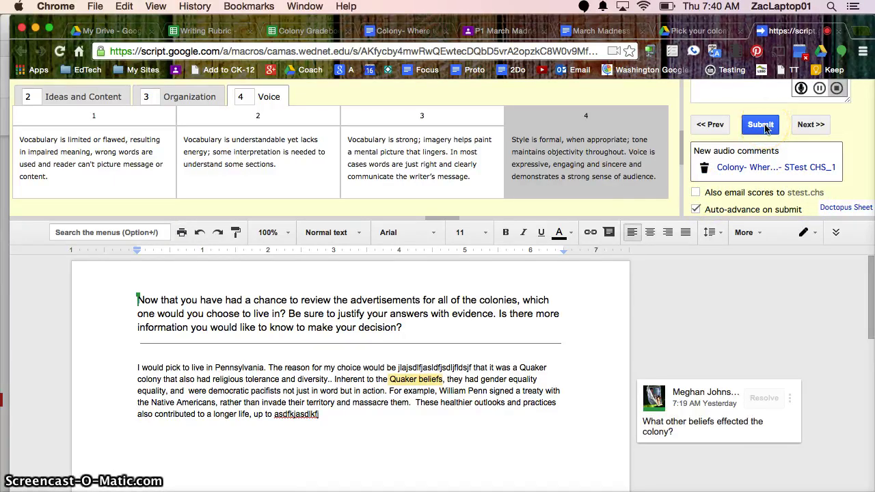
{"action": "left_click", "coordinate": [815, 125]}
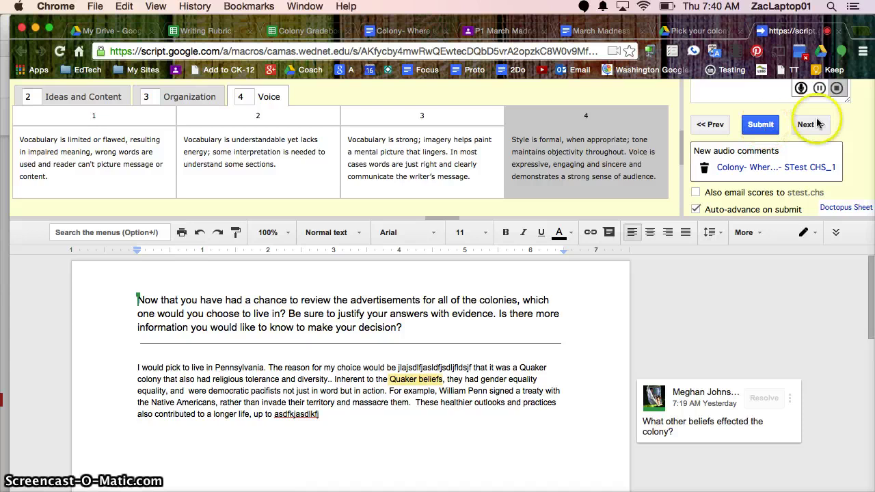
Confirm the submission and review the rubric table appended to the end of the essay.
{"action": "left_click", "coordinate": [771, 127]}
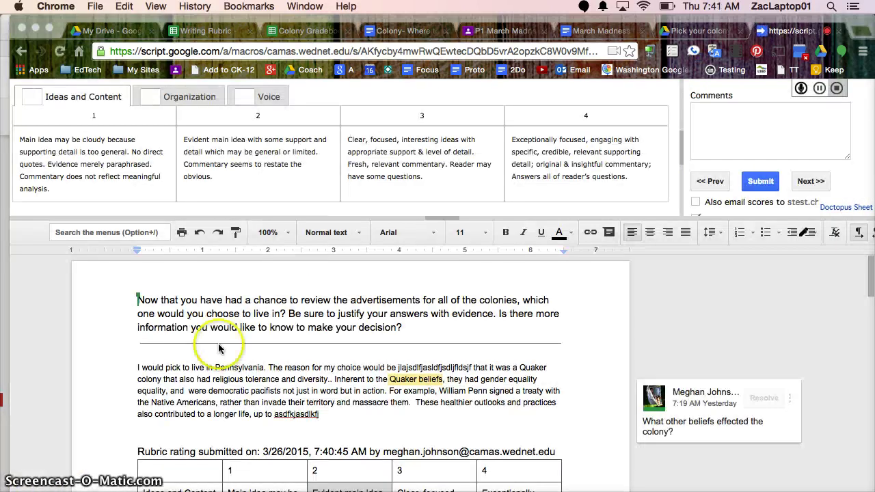
{"action": "scroll", "coordinate": [341, 309], "scroll_direction": "down", "scroll_amount": 5}
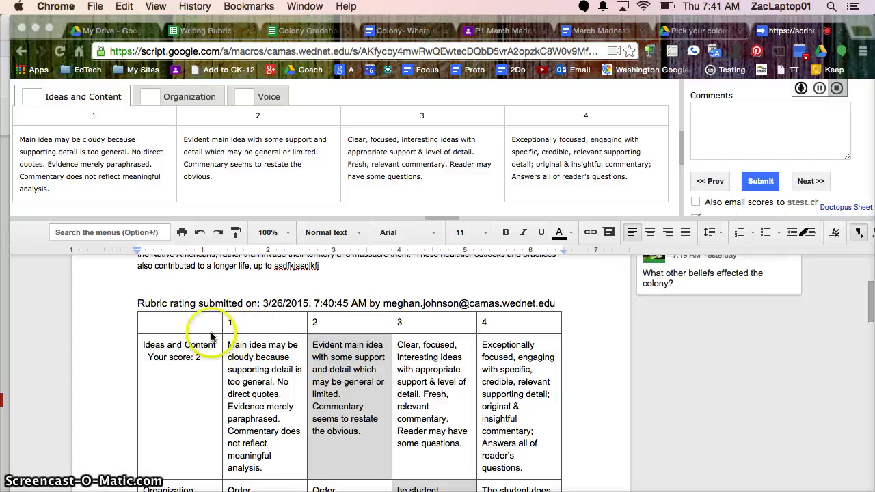
{"action": "scroll", "coordinate": [342, 383], "scroll_direction": "down", "scroll_amount": 3}
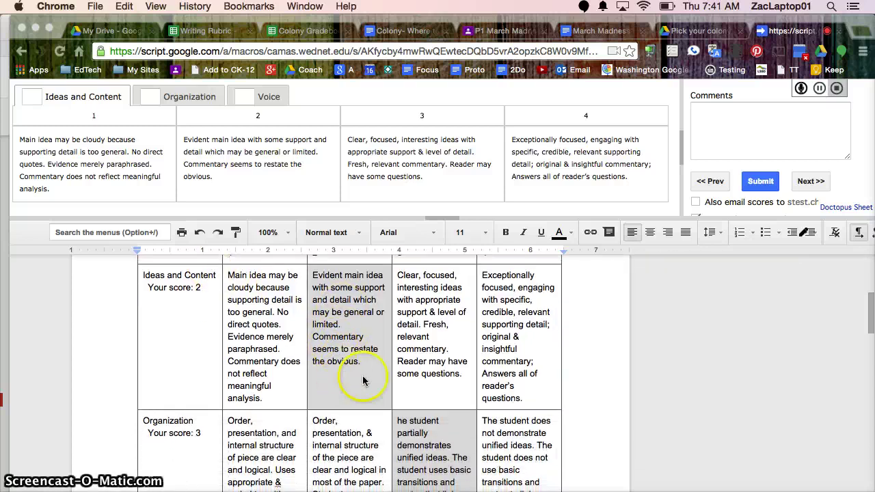
{"action": "scroll", "coordinate": [437, 424], "scroll_direction": "down", "scroll_amount": 5}
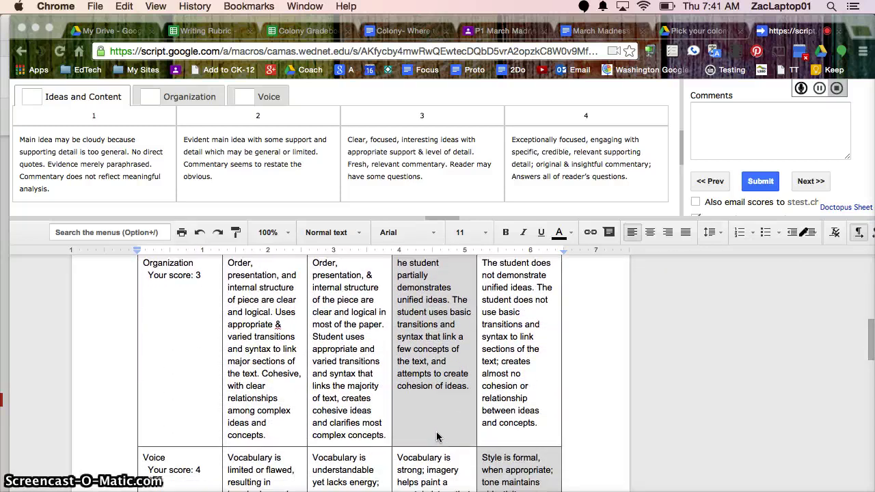
{"action": "scroll", "coordinate": [438, 437], "scroll_direction": "down", "scroll_amount": 10}
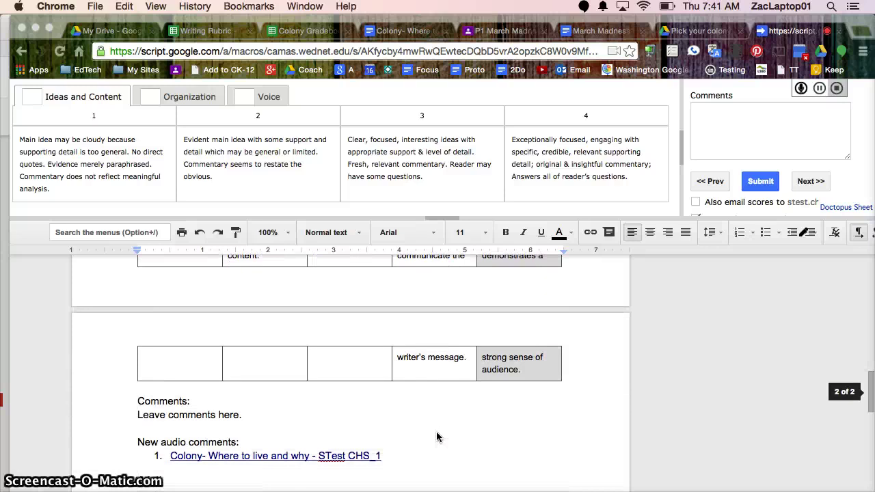
{"action": "scroll", "coordinate": [436, 438], "scroll_direction": "down", "scroll_amount": 1}
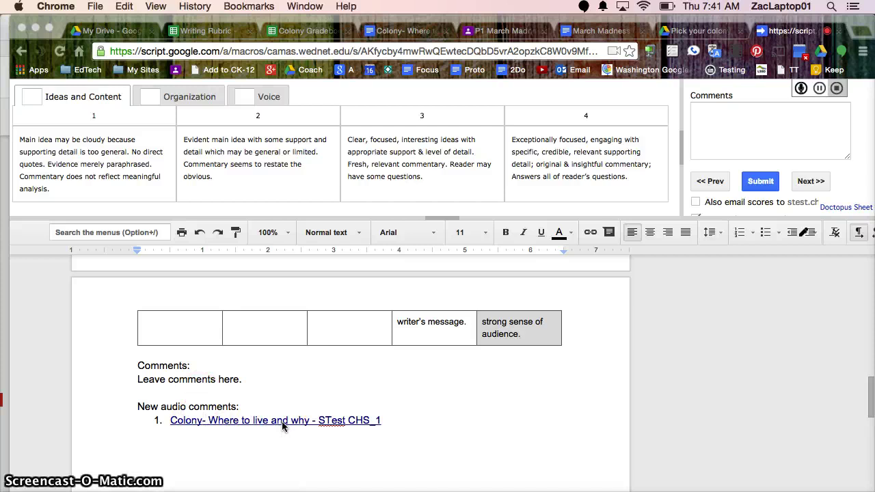
{"action": "scroll", "coordinate": [294, 356], "scroll_direction": "up", "scroll_amount": 10}
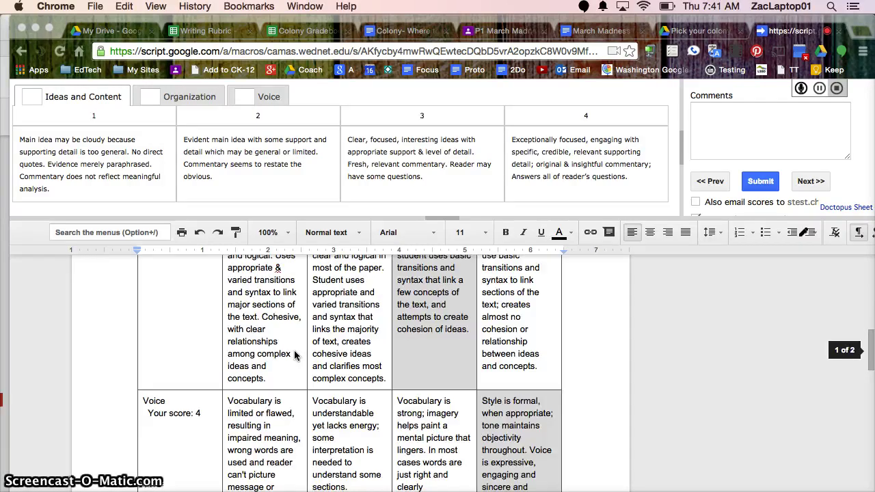
{"action": "scroll", "coordinate": [296, 355], "scroll_direction": "up", "scroll_amount": 1}
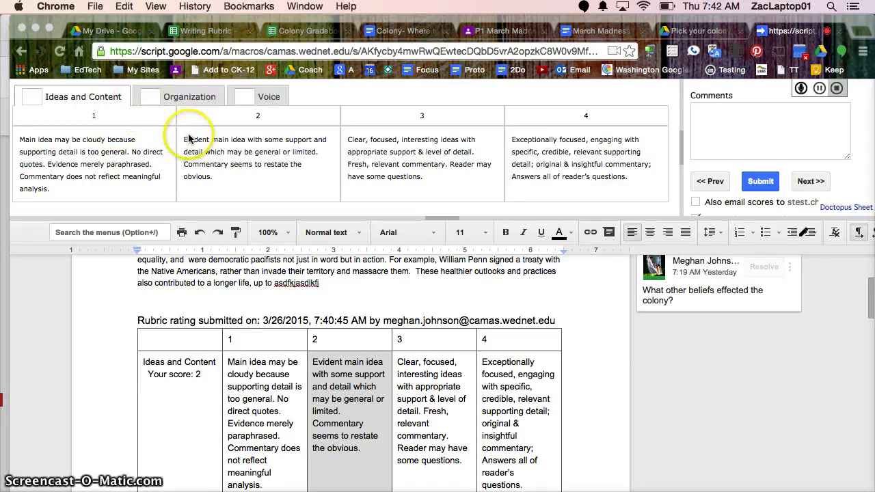
Return to the Colony Gradebook spreadsheet.
{"action": "left_click", "coordinate": [251, 152]}
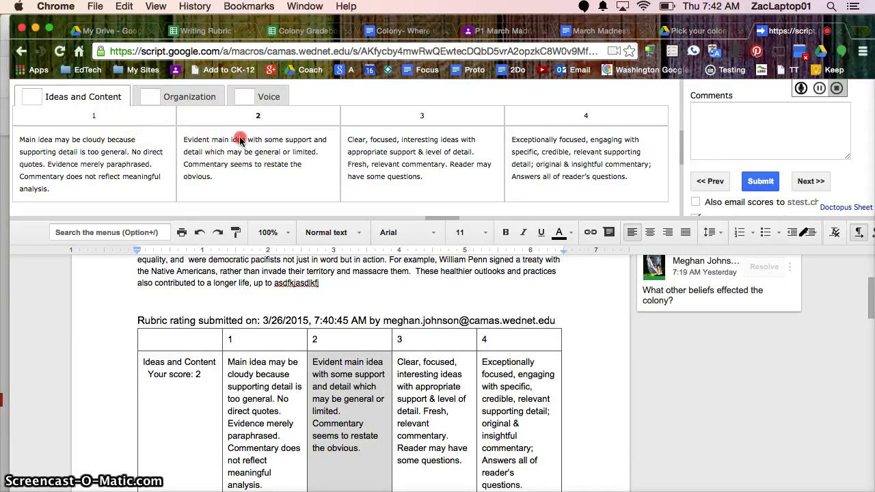
{"action": "right_click", "coordinate": [239, 140]}
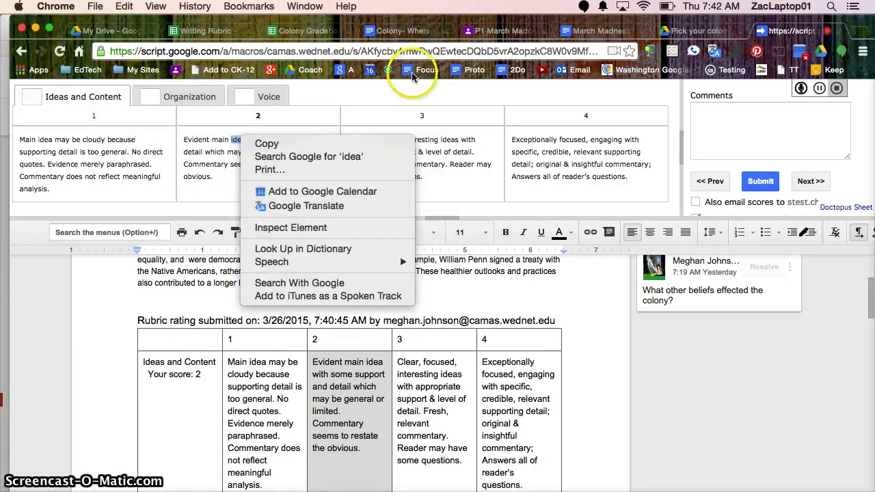
{"action": "left_click", "coordinate": [398, 35]}
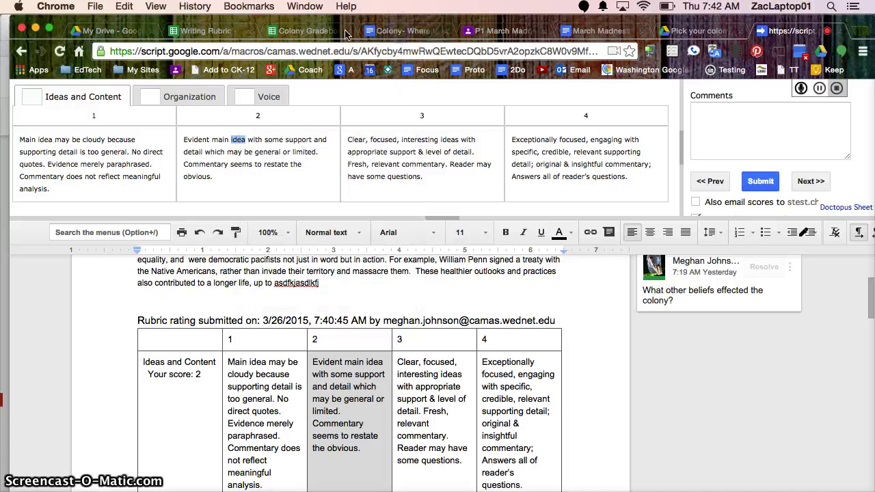
{"action": "left_click", "coordinate": [316, 34]}
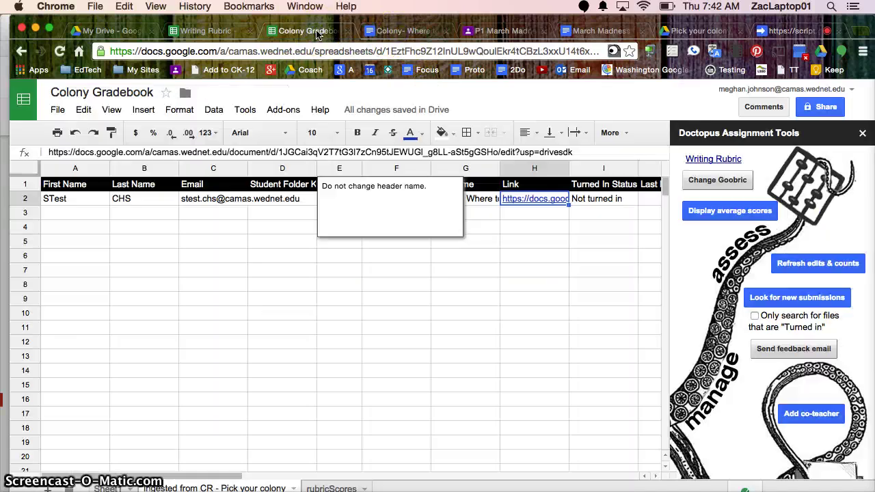
Inspect the gradebook row's Comment formula in P2 and Count formula in Q2.
{"action": "left_click", "coordinate": [146, 229]}
{"action": "scroll", "coordinate": [295, 233], "scroll_direction": "right", "scroll_amount": 10}
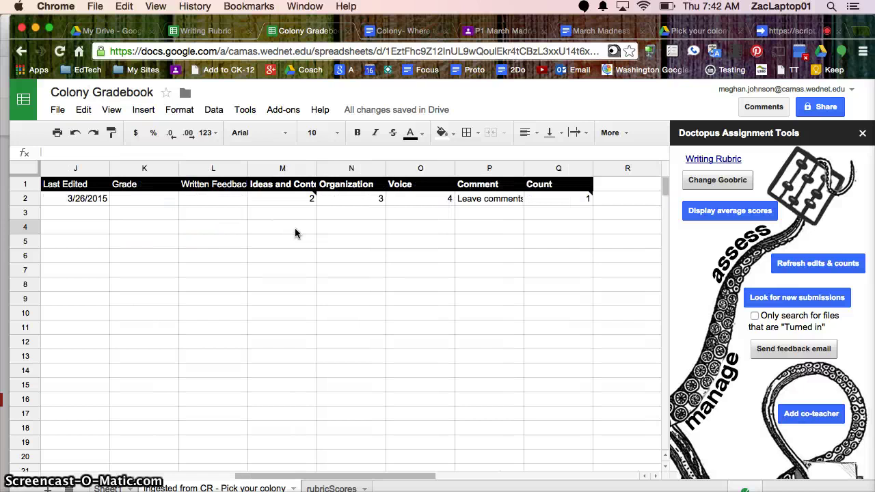
{"action": "left_click", "coordinate": [484, 201]}
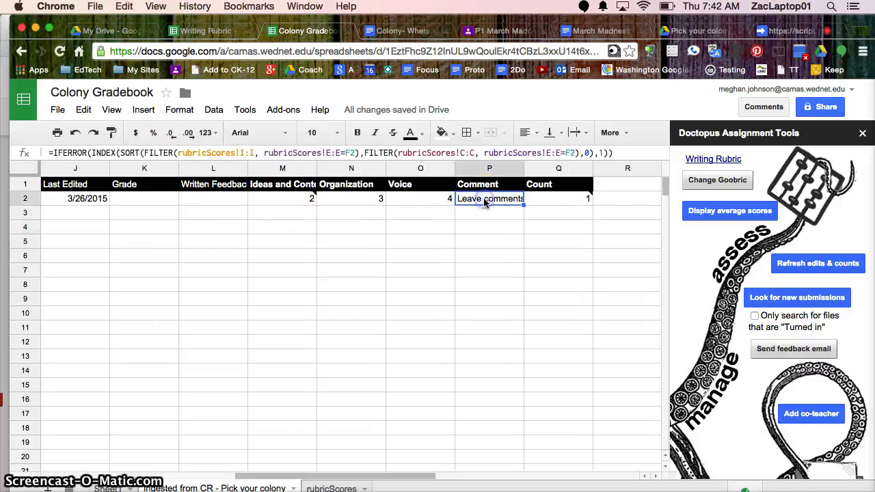
{"action": "left_click", "coordinate": [561, 197]}
{"action": "left_click", "coordinate": [532, 273]}
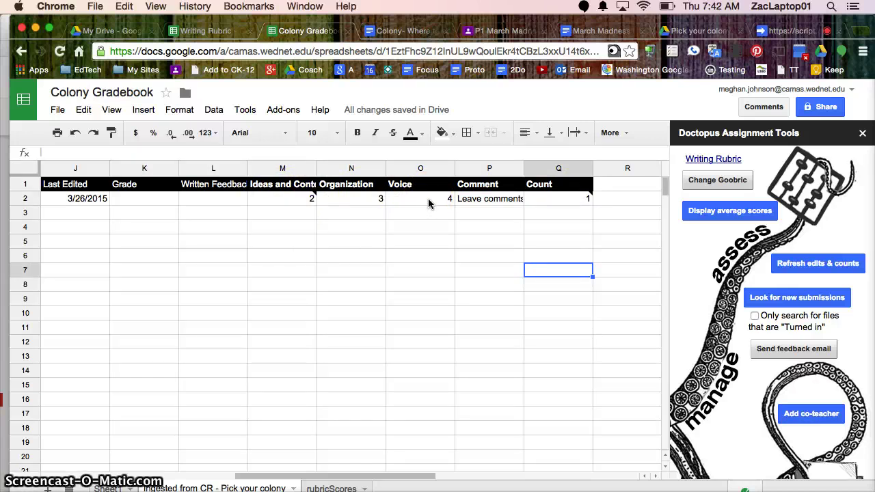
Confirm scores 2, 3, 4 with count 1, then return to the student's colony essay doc.
{"action": "mouse_move", "coordinate": [283, 203]}
{"action": "left_click", "coordinate": [280, 242]}
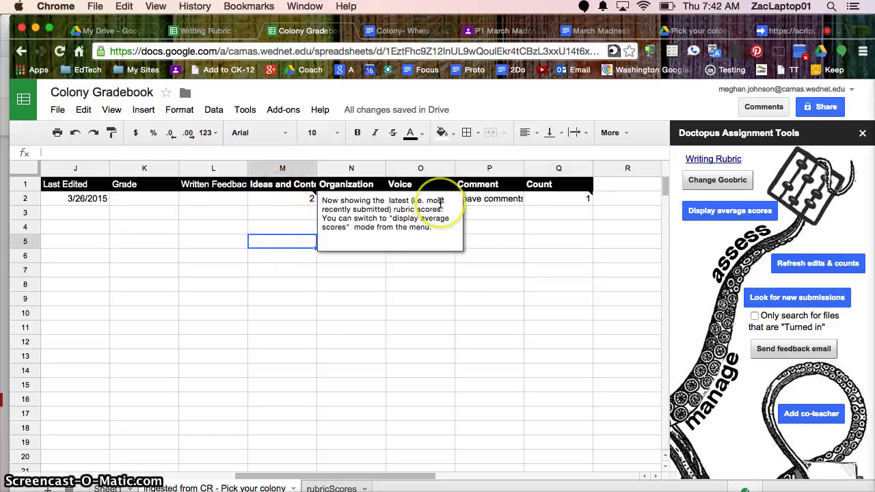
{"action": "left_click", "coordinate": [403, 30]}
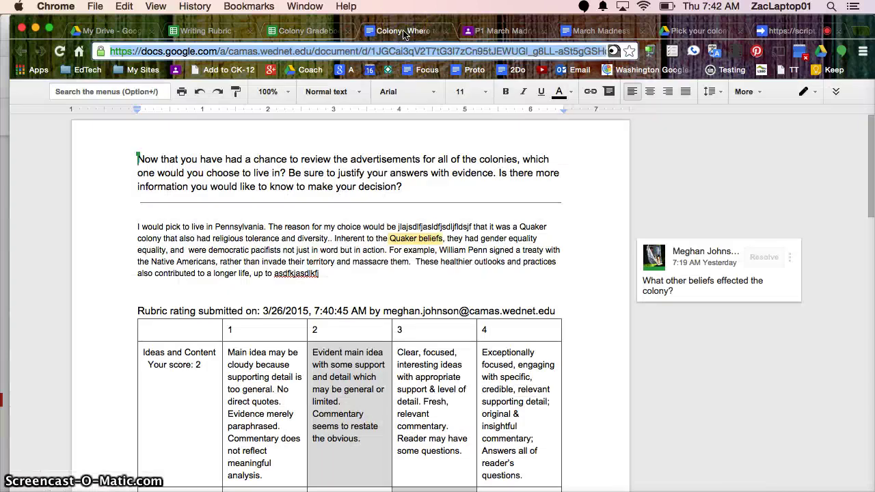